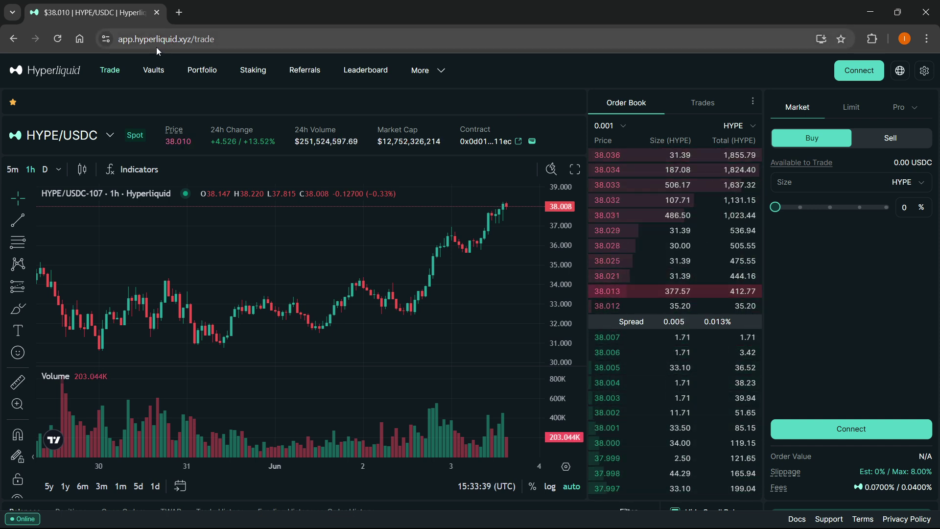
# Step: Open Hyperliquid's Connect dialog listing email login and wallet options
pyautogui.click(861, 73)
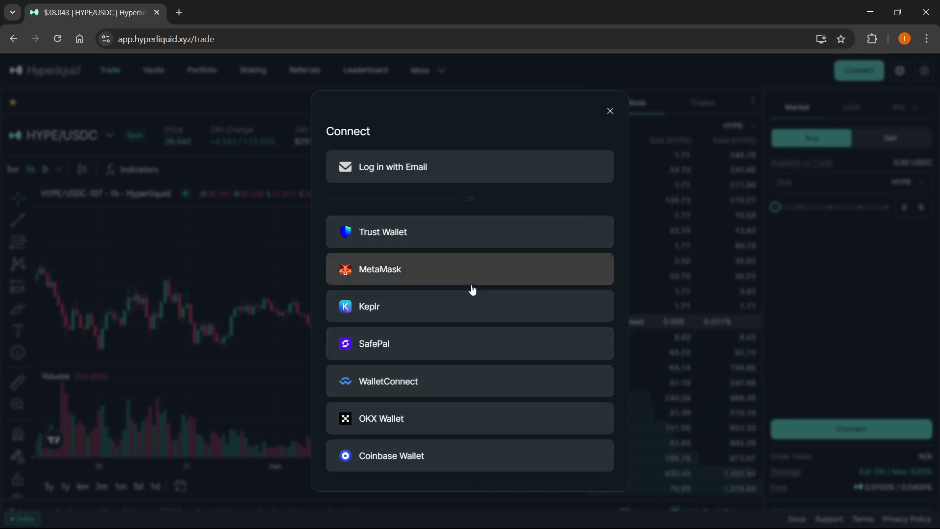
pyautogui.click(871, 39)
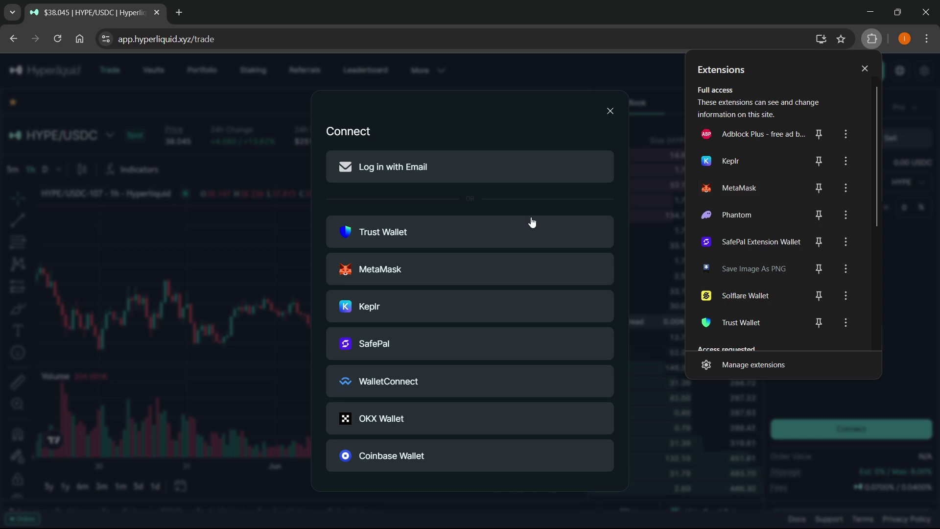
pyautogui.click(441, 199)
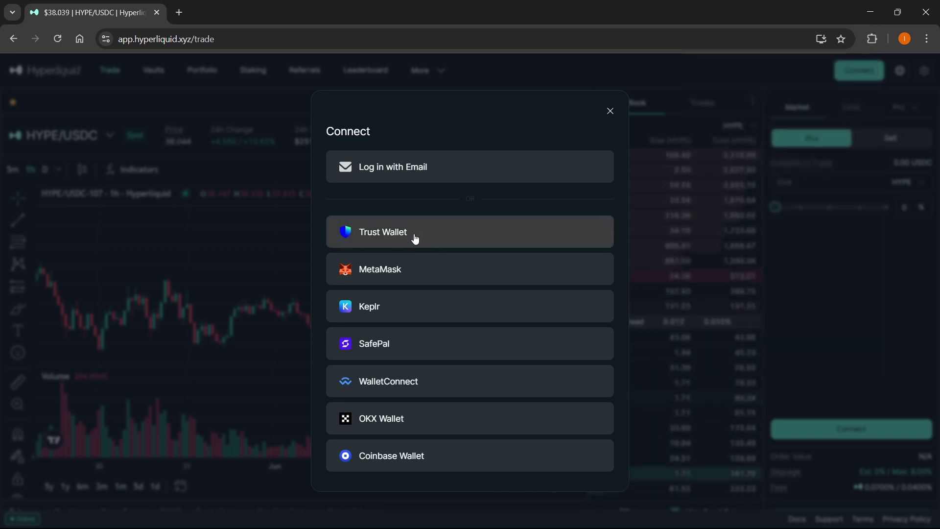
pyautogui.click(872, 38)
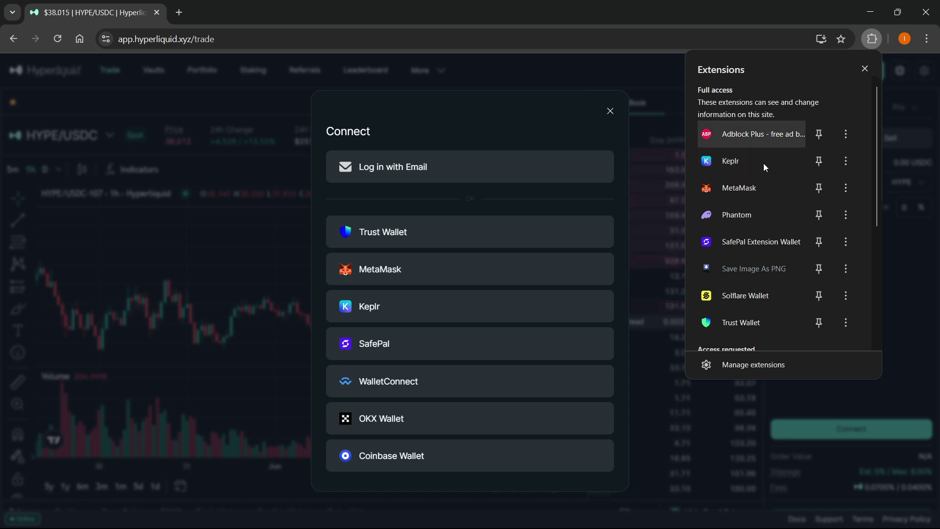
pyautogui.scroll(-1, 764, 167)
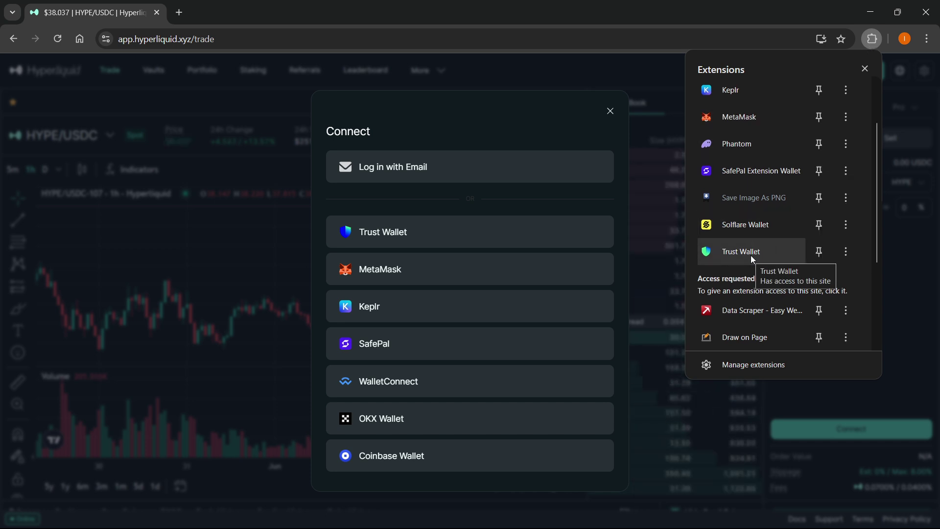
pyautogui.click(752, 251)
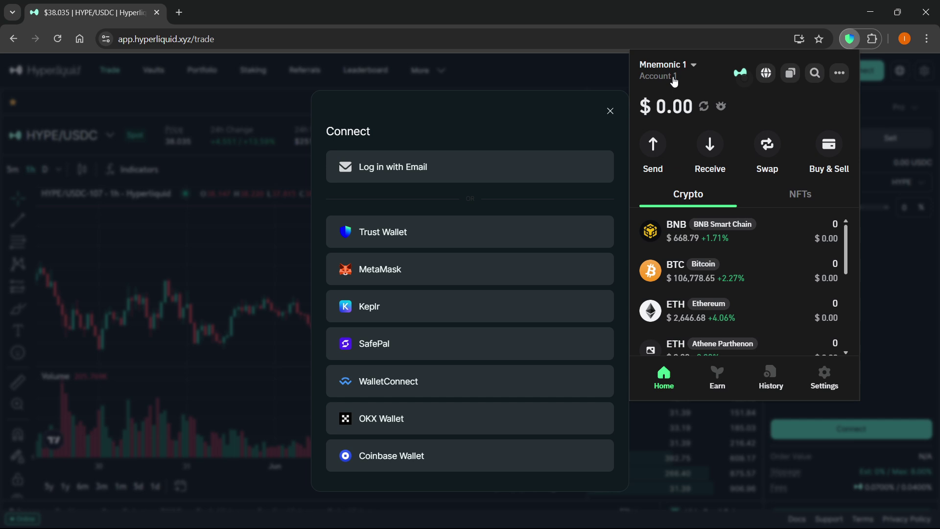
pyautogui.click(850, 39)
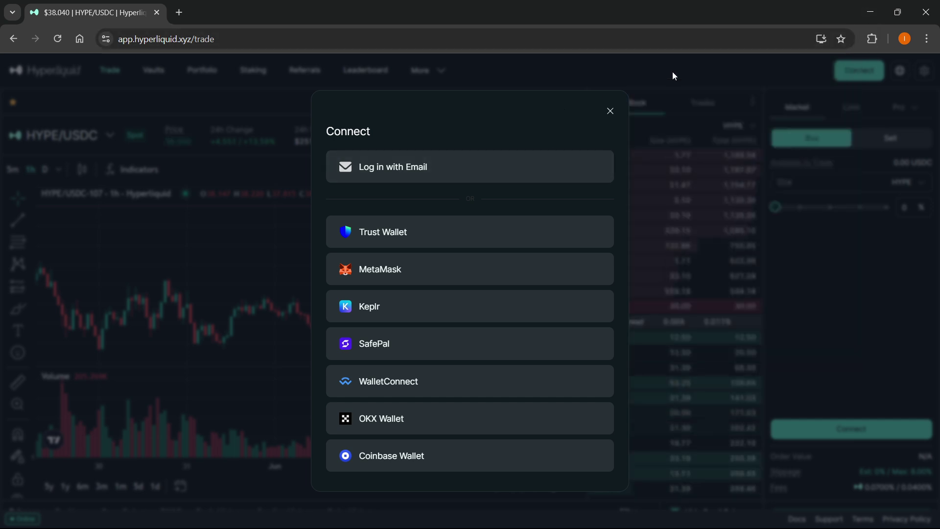
# Step: Choose Trust Wallet and approve its connection to app.hyperliquid.xyz
pyautogui.click(447, 232)
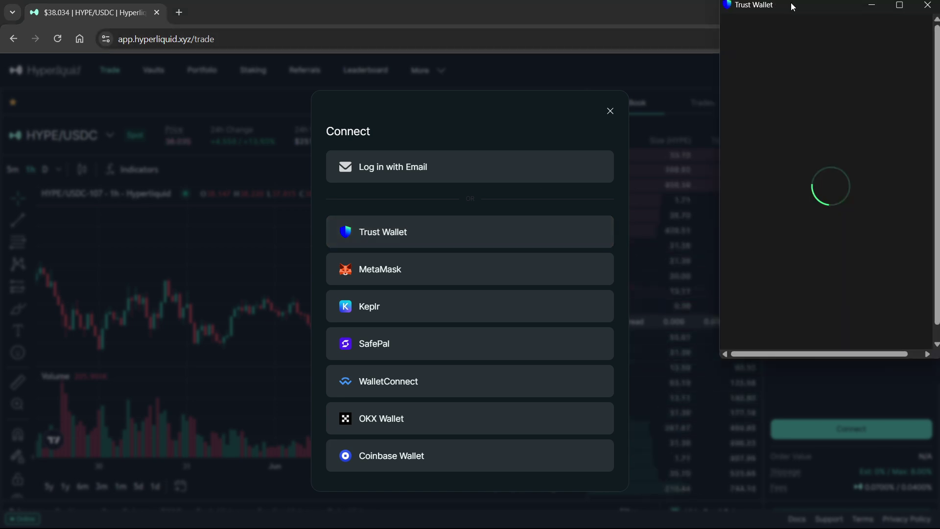
pyautogui.moveTo(792, 7); pyautogui.dragTo(453, 56)
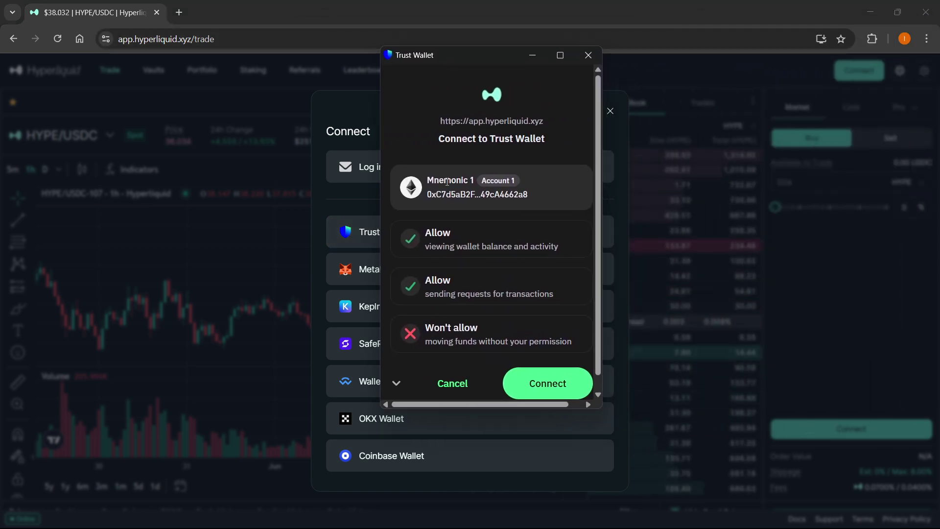
pyautogui.click(548, 383)
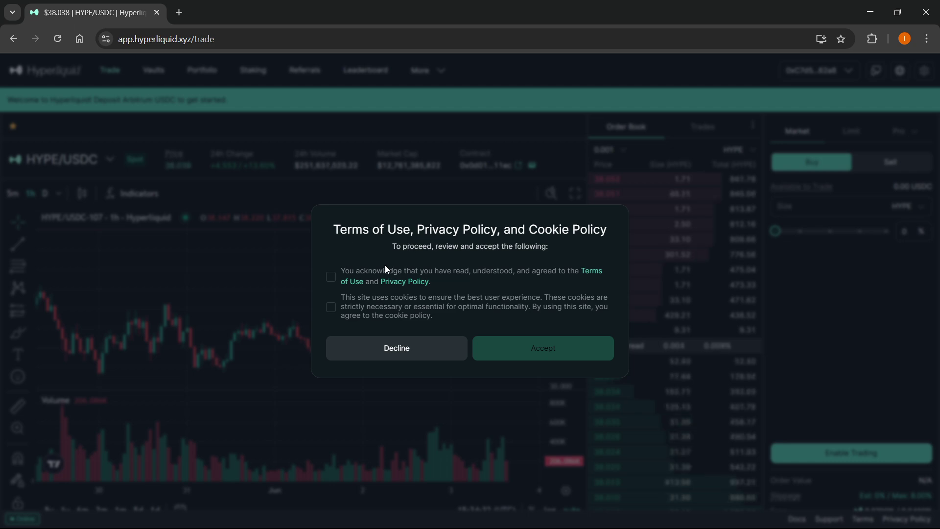
# Step: Tick the Terms/Privacy and cookie policy agreements, accept them, and centre the signature request
pyautogui.click(331, 276)
pyautogui.click(331, 306)
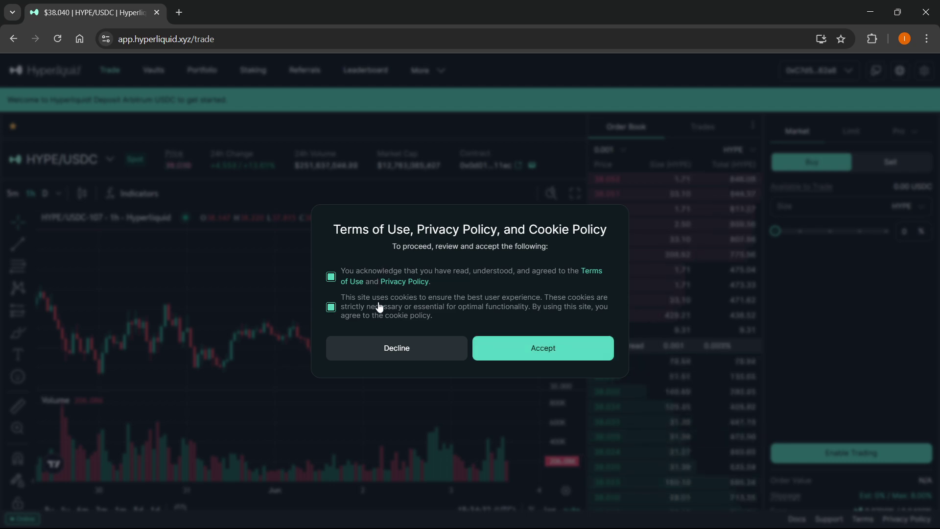
pyautogui.click(561, 352)
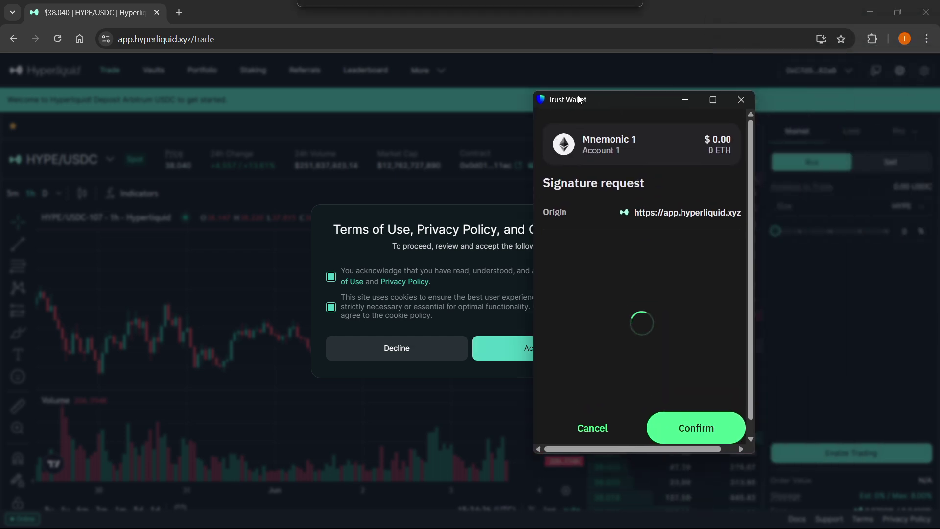
pyautogui.moveTo(801, 4); pyautogui.dragTo(442, 68)
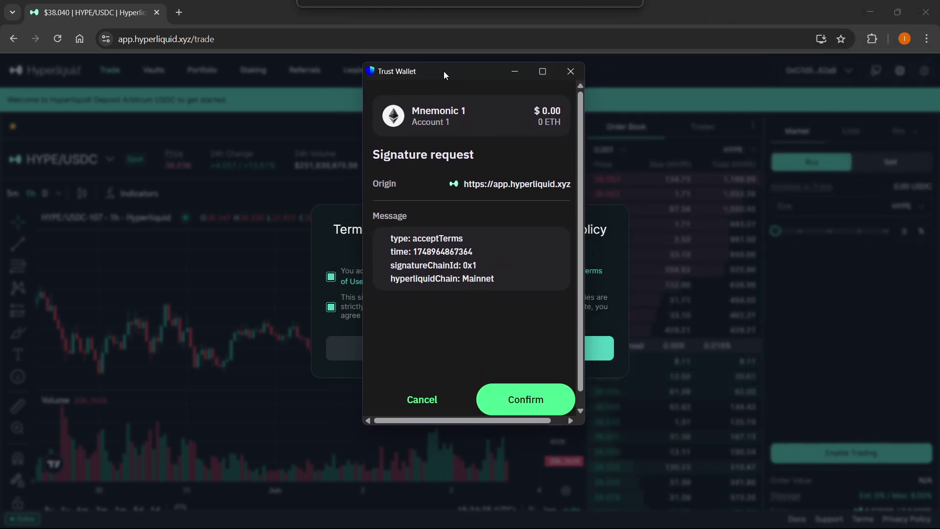
# Step: Confirm the acceptTerms signature request in Trust Wallet
pyautogui.click(524, 397)
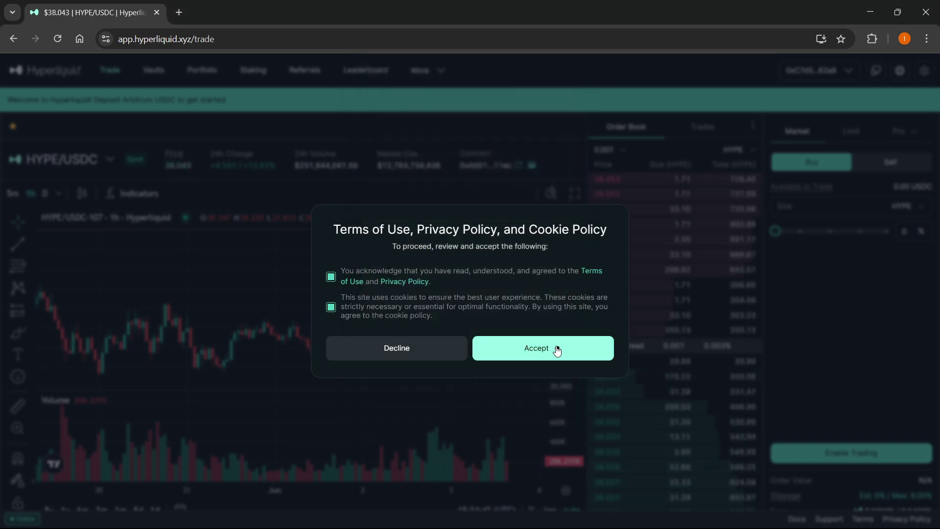